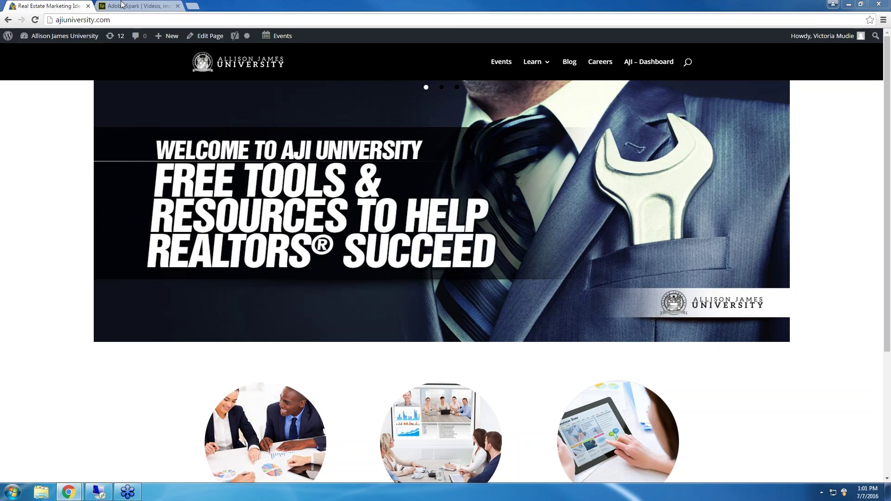
Switch to the Adobe Spark browser tab showing the spark.adobe.com home page
click(124, 7)
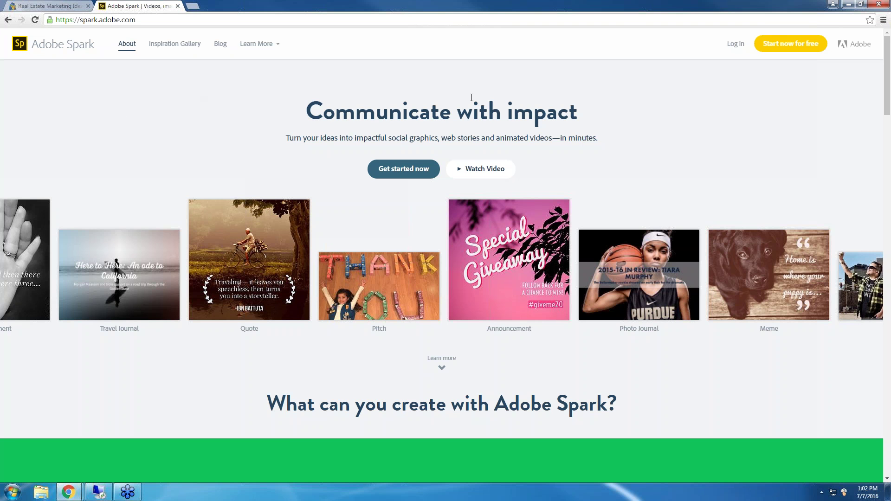
Log in to Adobe Spark with the existing Adobe ID and its password
click(735, 47)
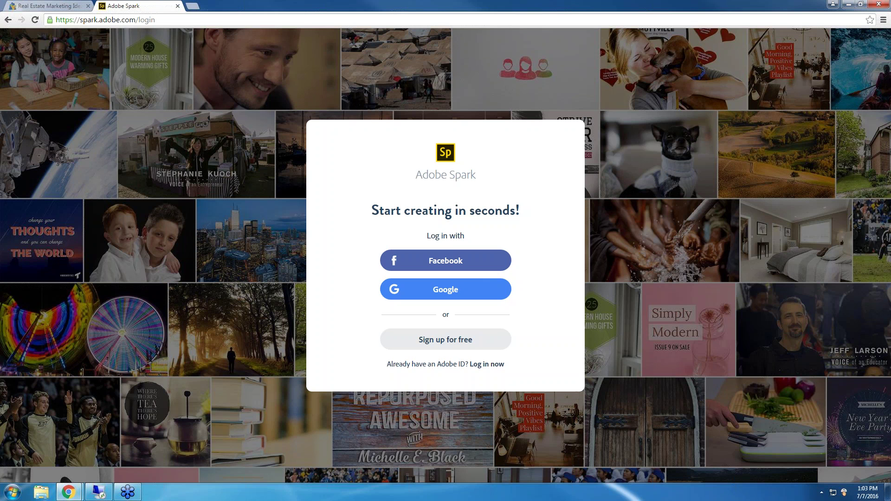
click(499, 369)
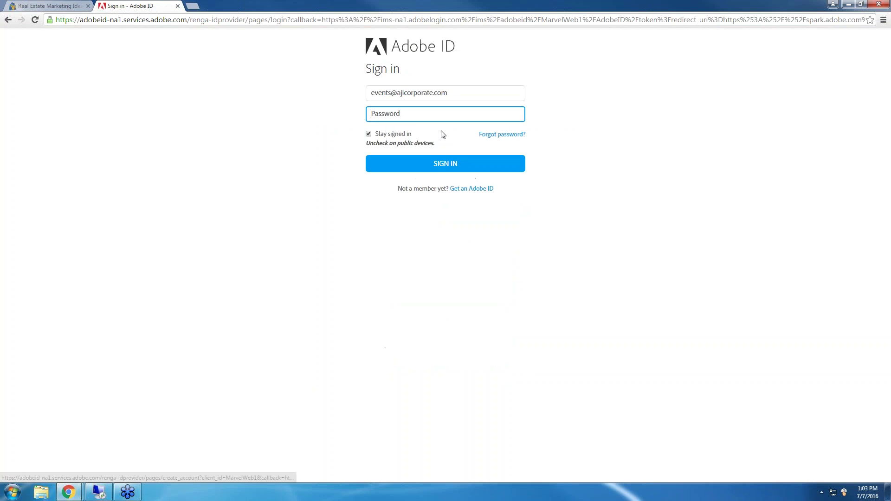
text(**********)
key(Return)
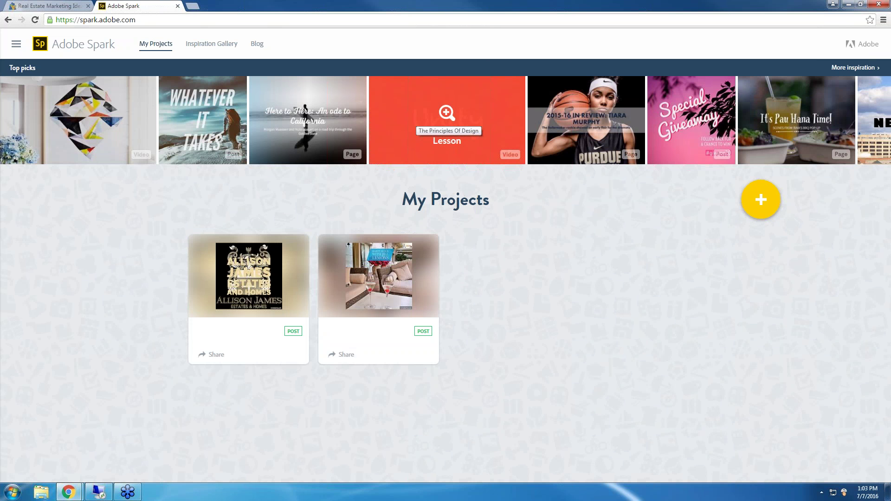
Wait for My Projects to load, listing the two existing Post projects
mouse_move(334, 279)
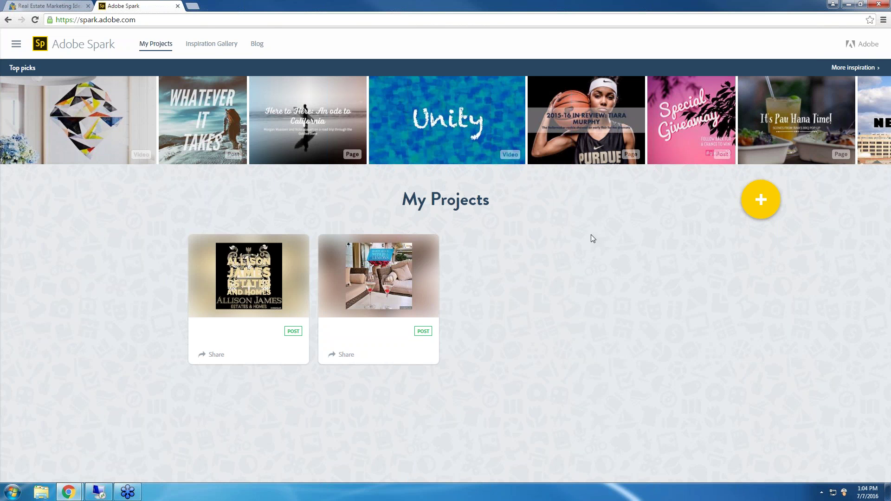
Open the Inspiration Gallery and scroll down to its nine category choices
click(217, 45)
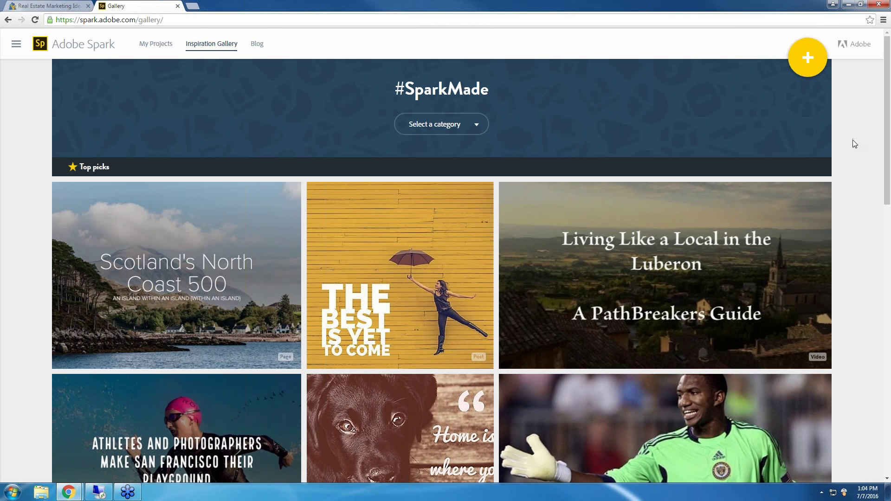
scroll(853, 143, down, 6)
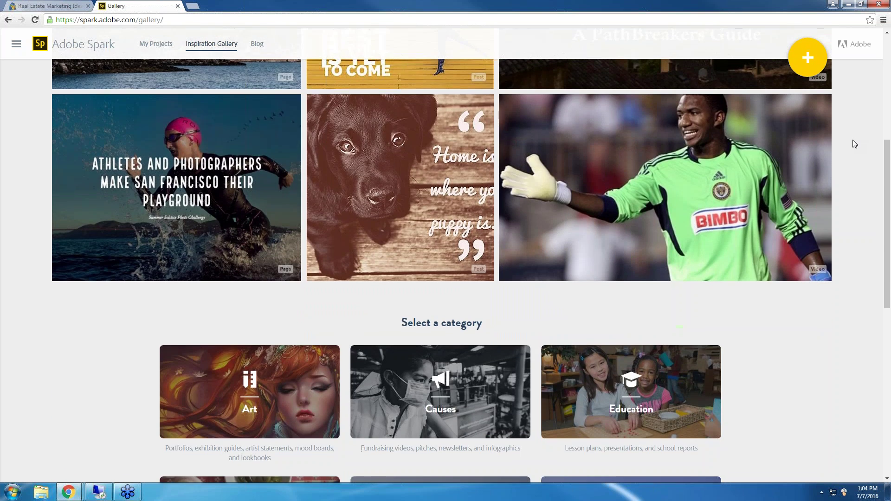
scroll(853, 141, down, 5)
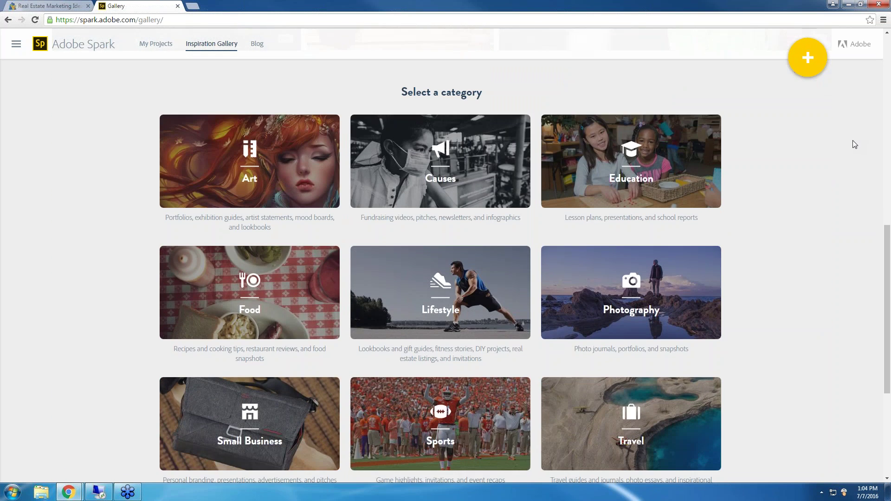
scroll(853, 144, down, 1)
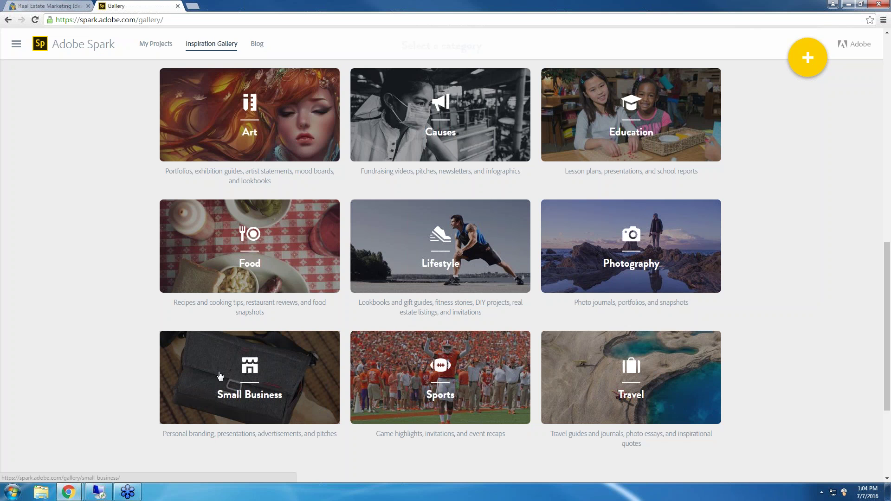
Browse the Small Business category's example projects, scrolling down through them and back up
click(259, 375)
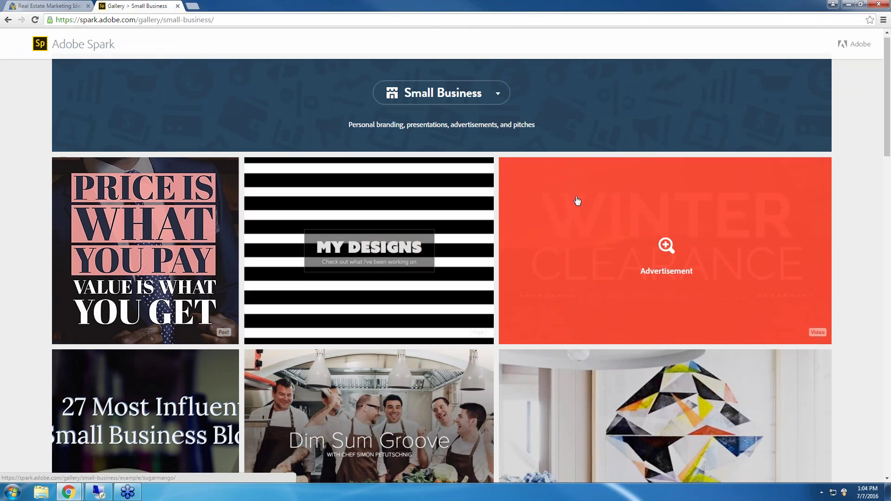
scroll(578, 200, down, 5)
scroll(749, 206, down, 4)
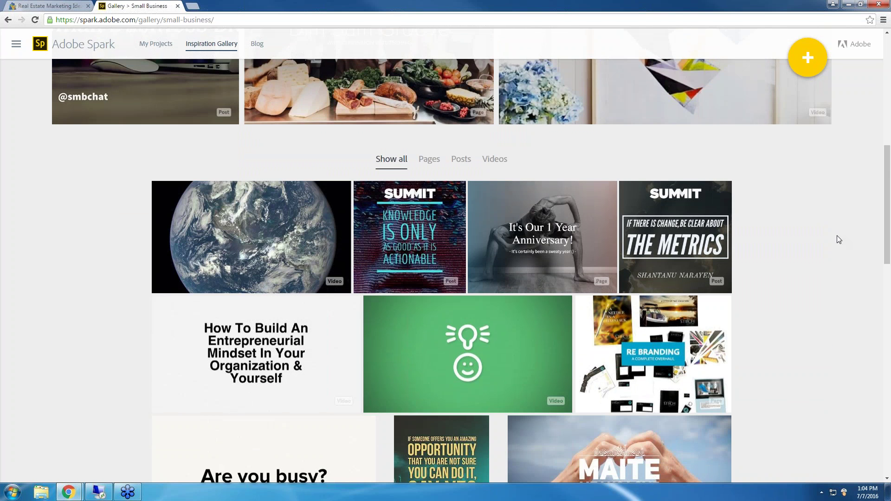
scroll(838, 237, down, 6)
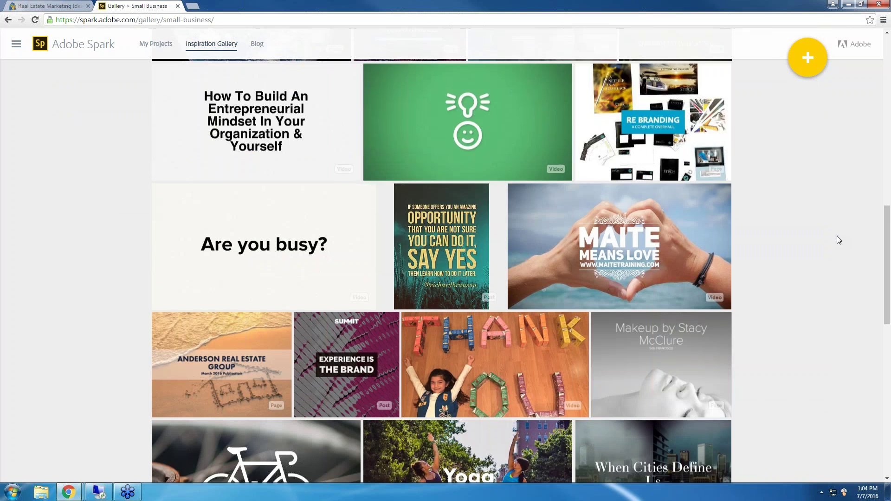
scroll(838, 237, down, 2)
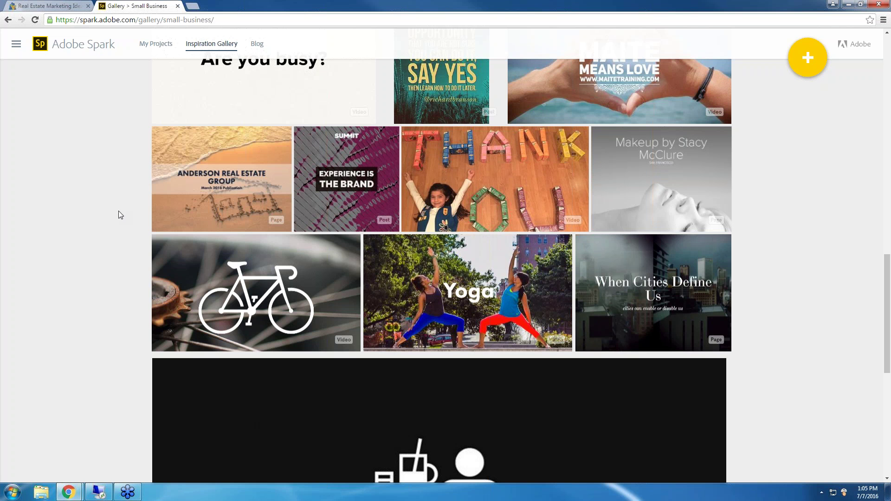
scroll(110, 218, up, 1)
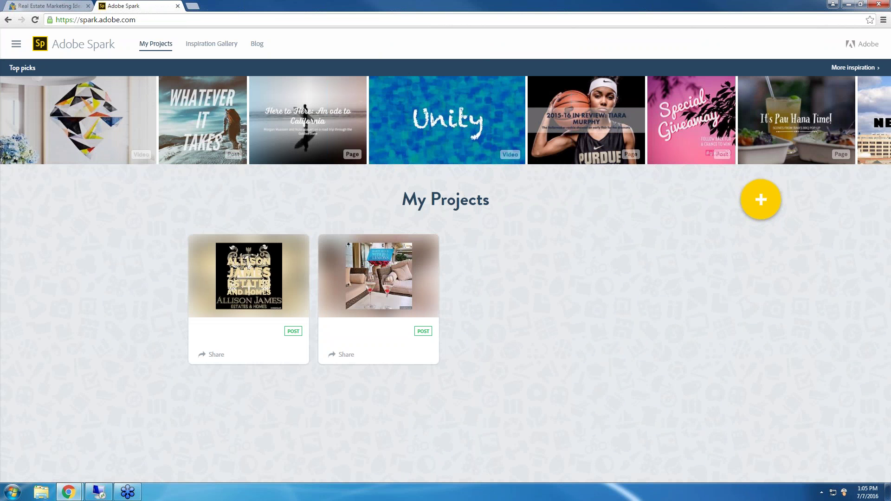
Start a new project and choose a social Post
click(762, 204)
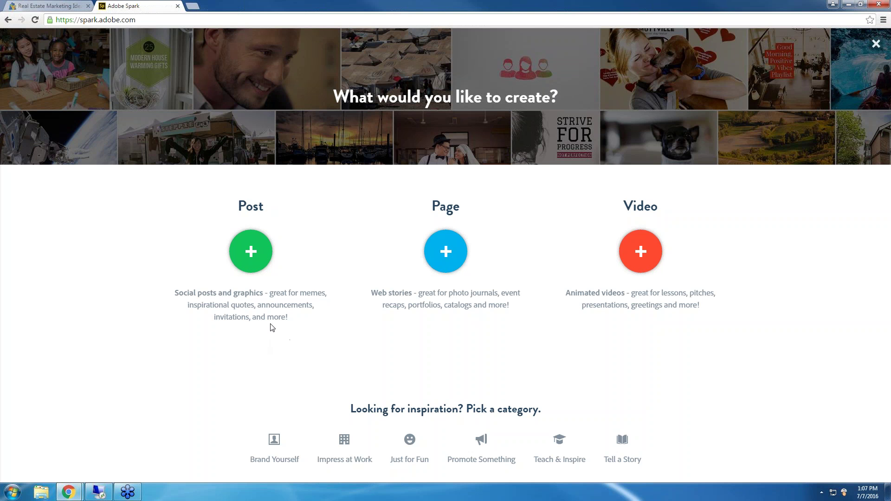
click(250, 256)
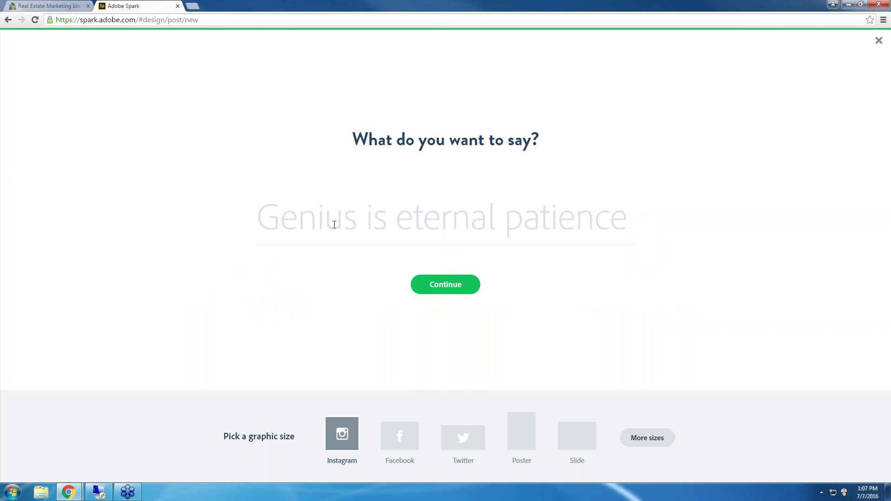
Enter 'Allison James Estates and Homes' as the post's message and continue
text(Allison Ja)
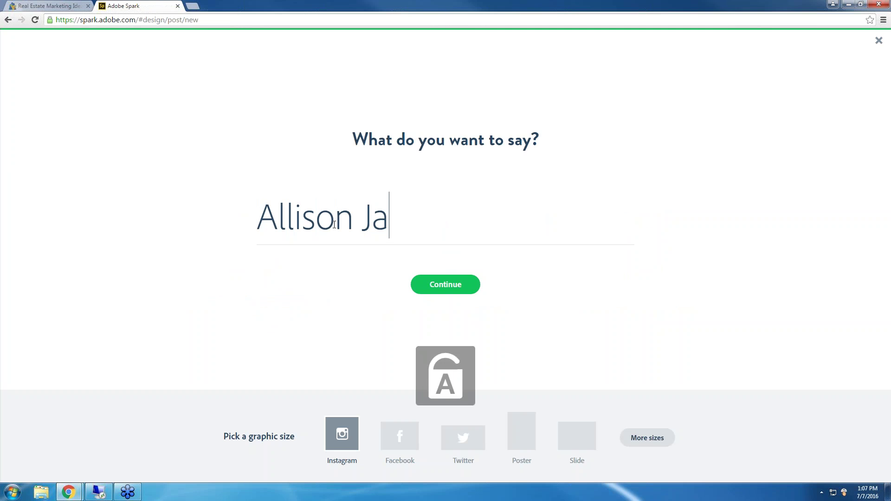
text(mes Estates and Homes)
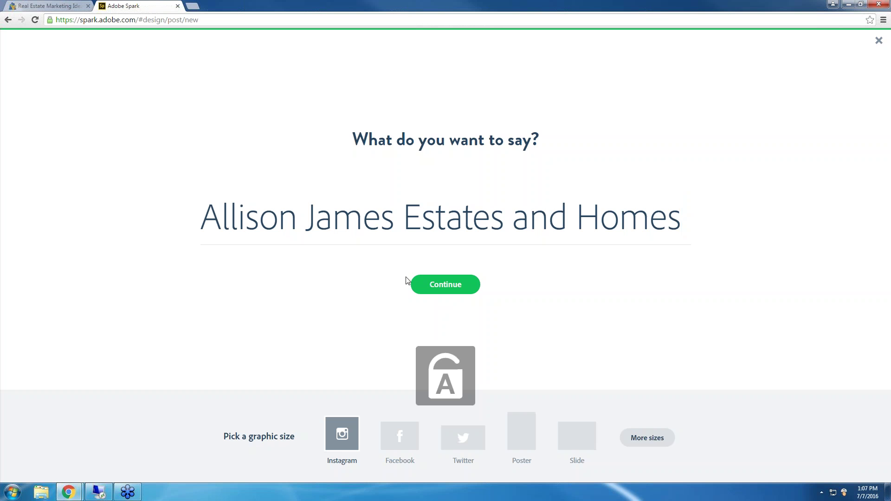
click(442, 285)
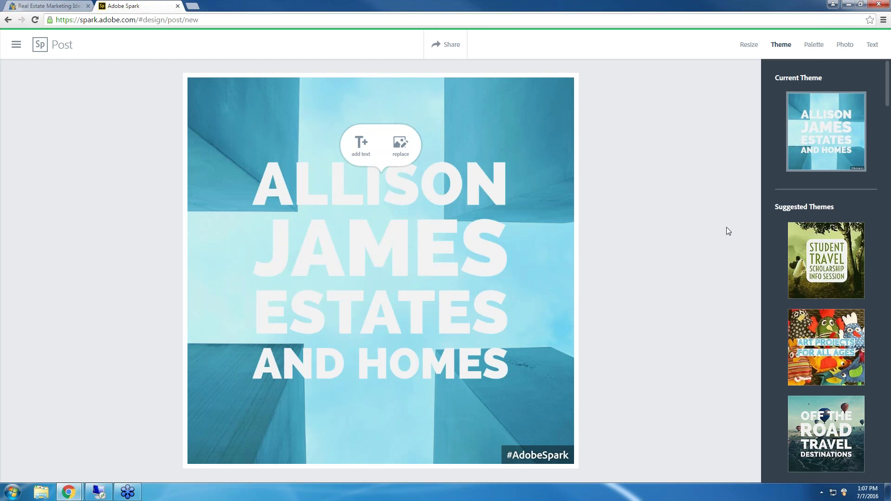
Click the canvas toolbar so Spark saves the new post with its own project URL
click(359, 150)
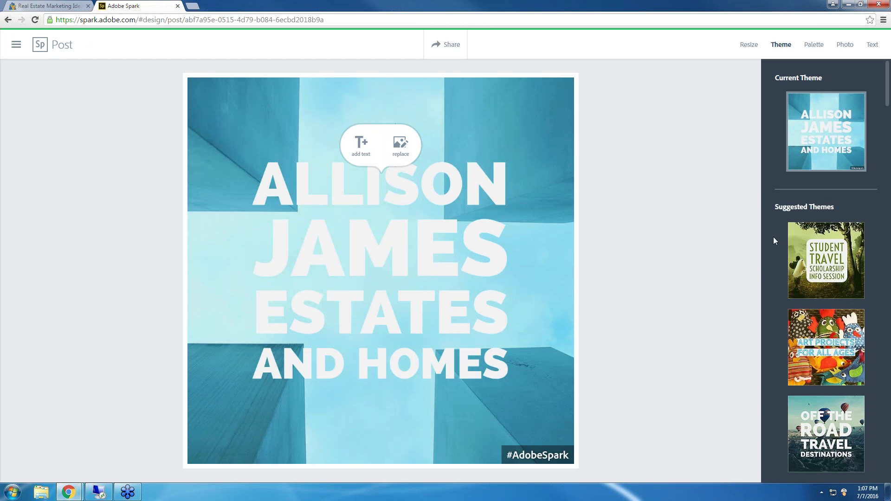
scroll(774, 241, down, 3)
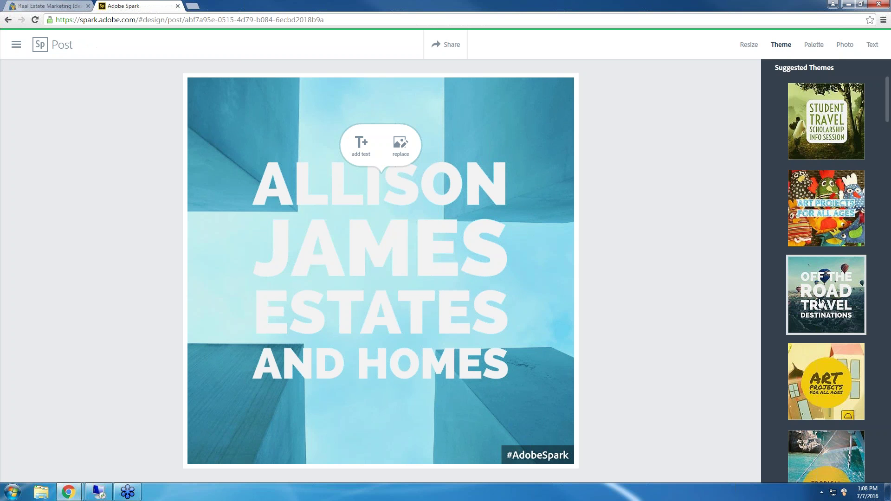
scroll(839, 300, down, 1)
scroll(840, 301, down, 1)
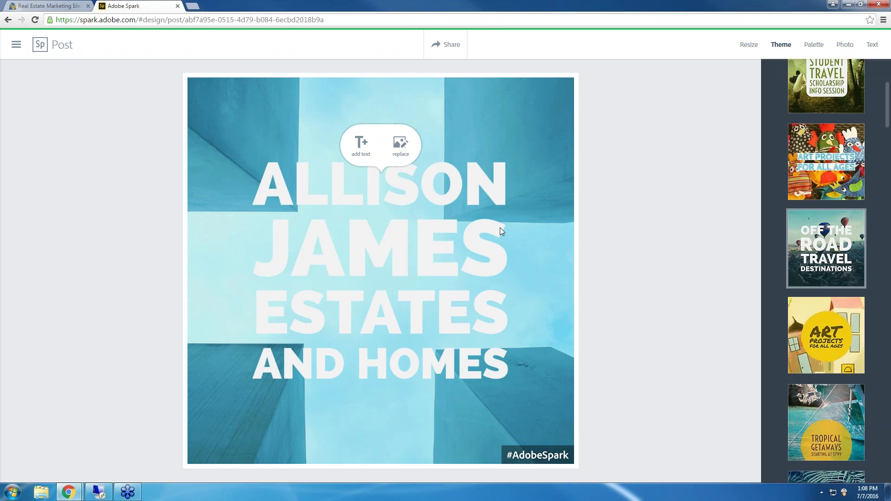
scroll(838, 338, down, 6)
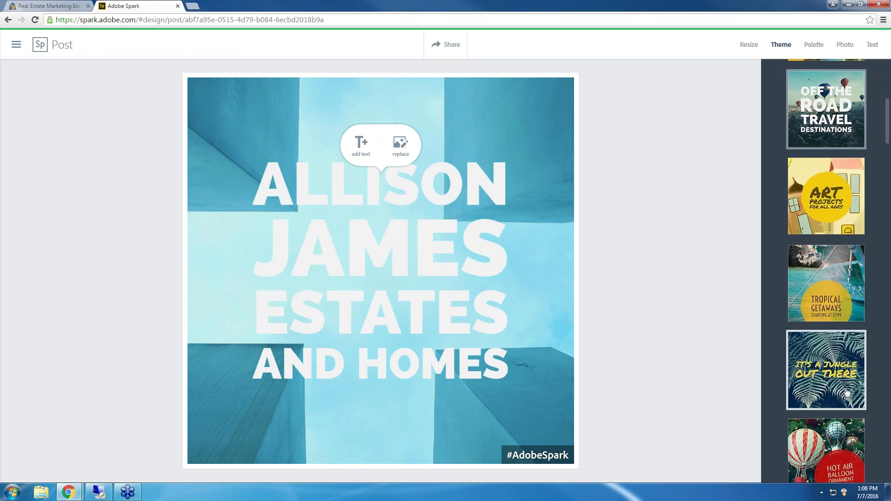
scroll(848, 392, down, 10)
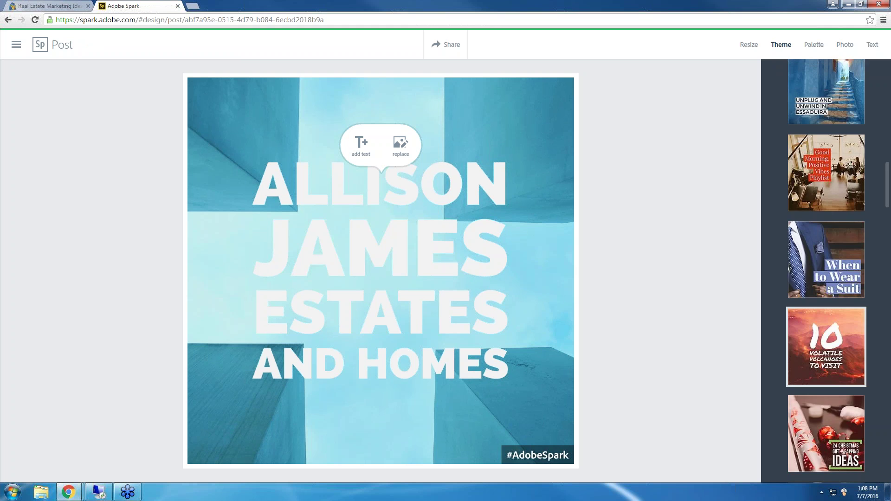
scroll(851, 321, up, 17)
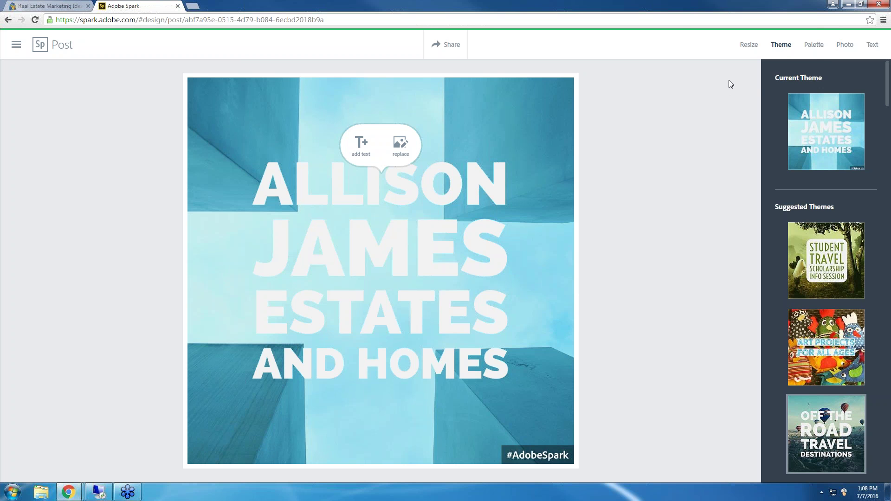
click(748, 46)
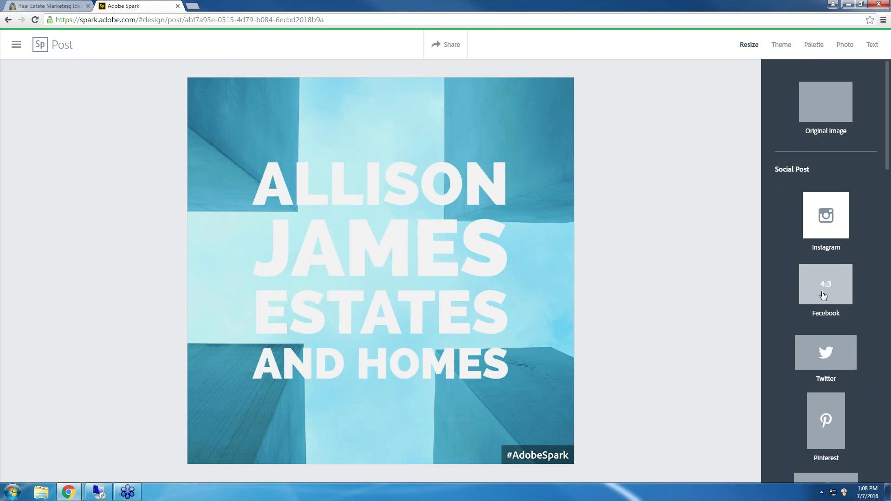
scroll(819, 297, down, 1)
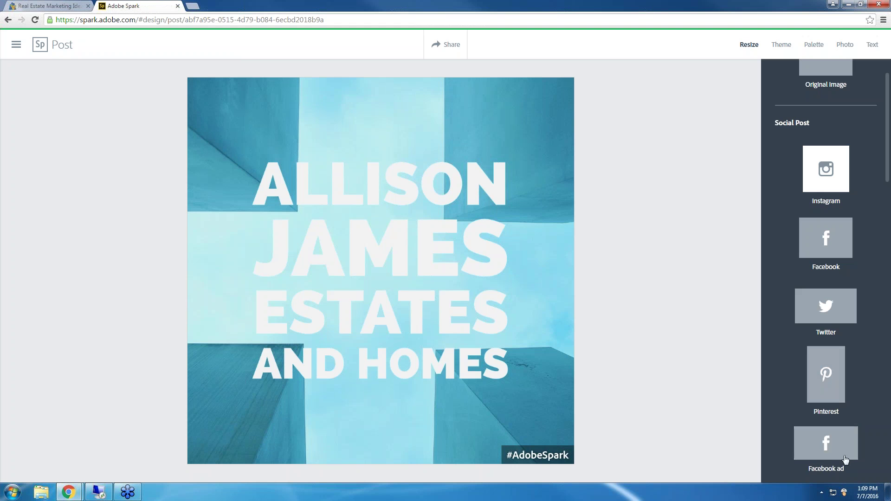
scroll(855, 167, up, 1)
scroll(855, 167, up, 1)
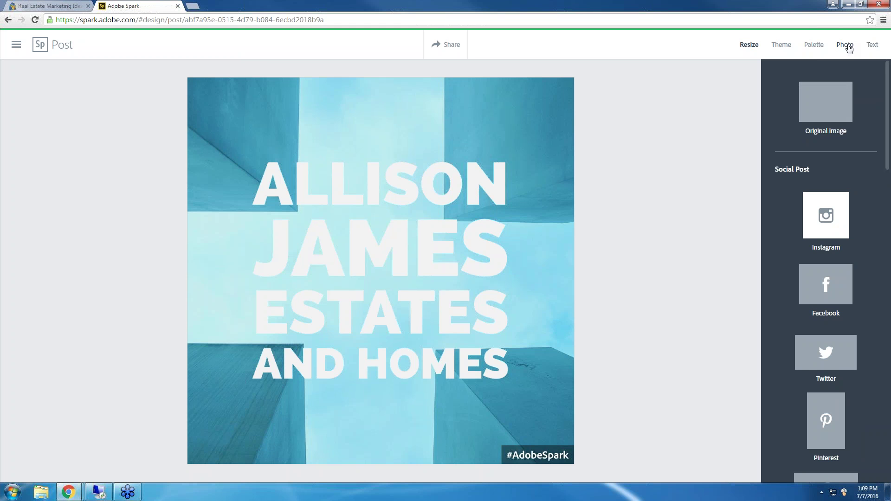
Try a green palette, then apply the yellow/teal/blue palette for a blue photo
click(813, 45)
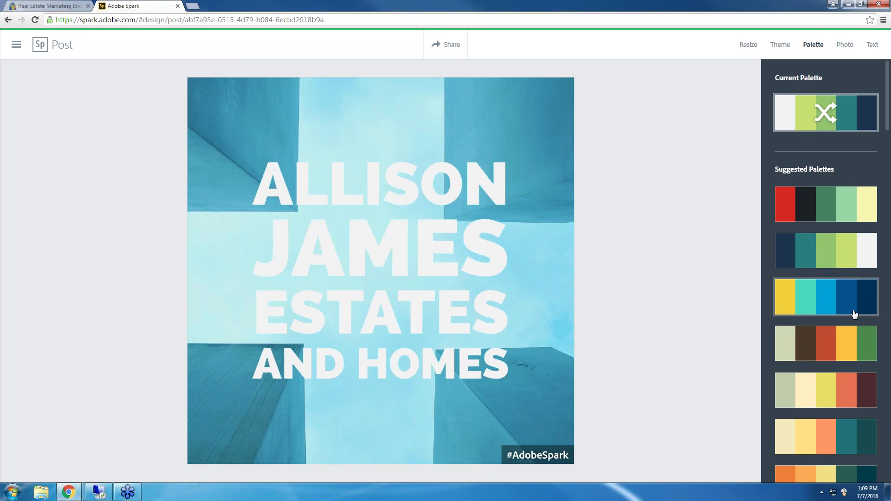
click(830, 251)
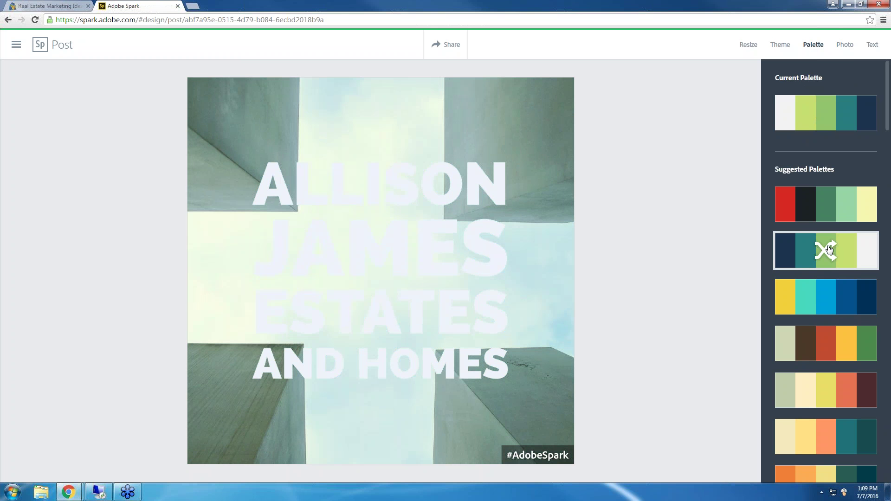
click(834, 308)
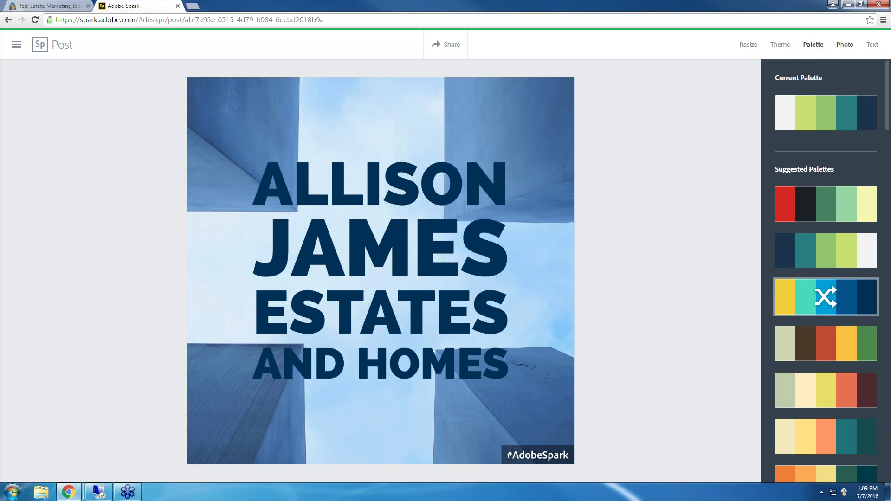
click(843, 46)
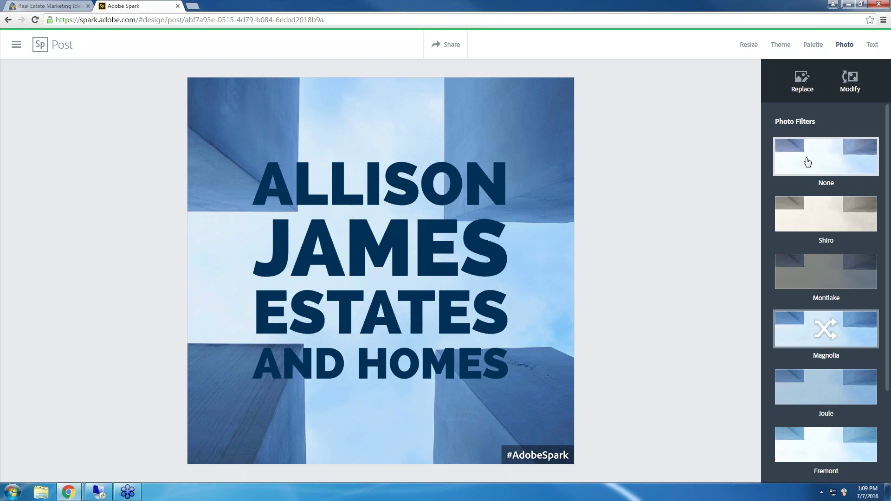
Turn the Text style dial to white serif lettering in a black leaf-ornament frame
click(873, 45)
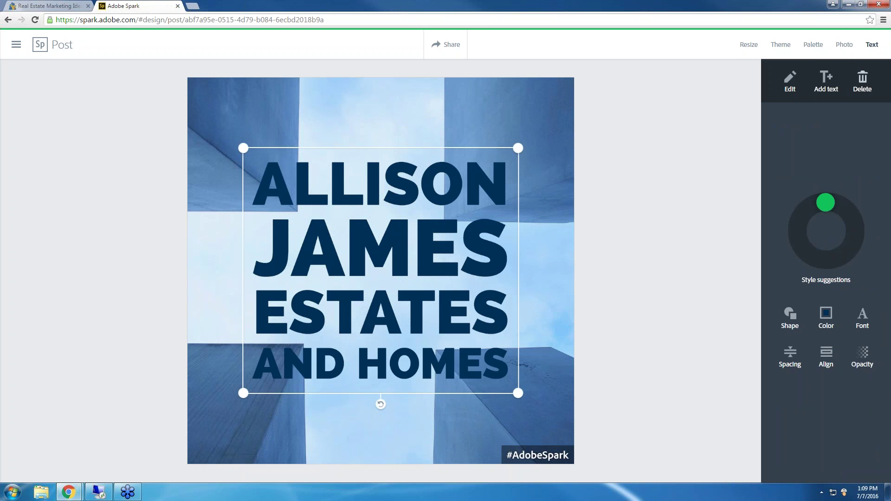
drag(826, 203, 853, 233)
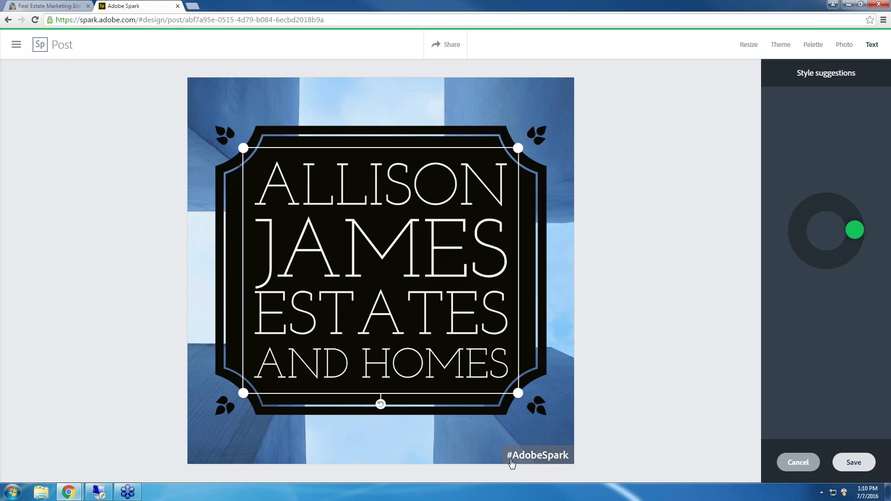
click(537, 459)
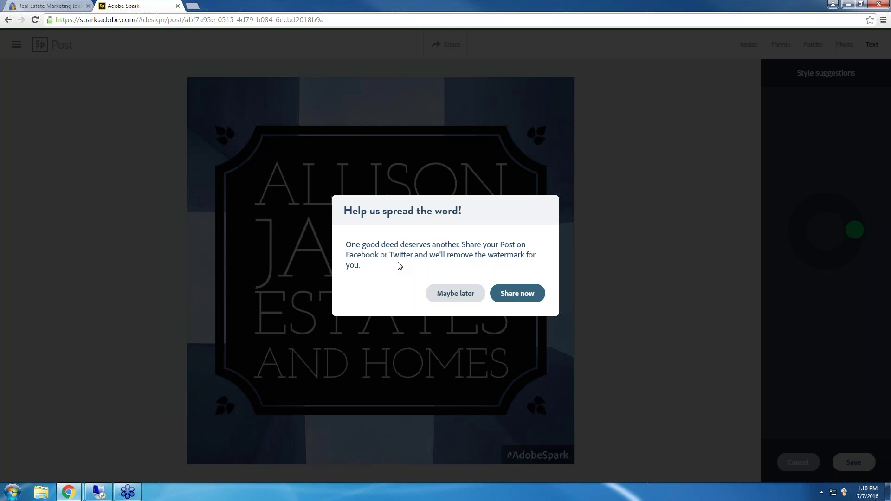
click(458, 294)
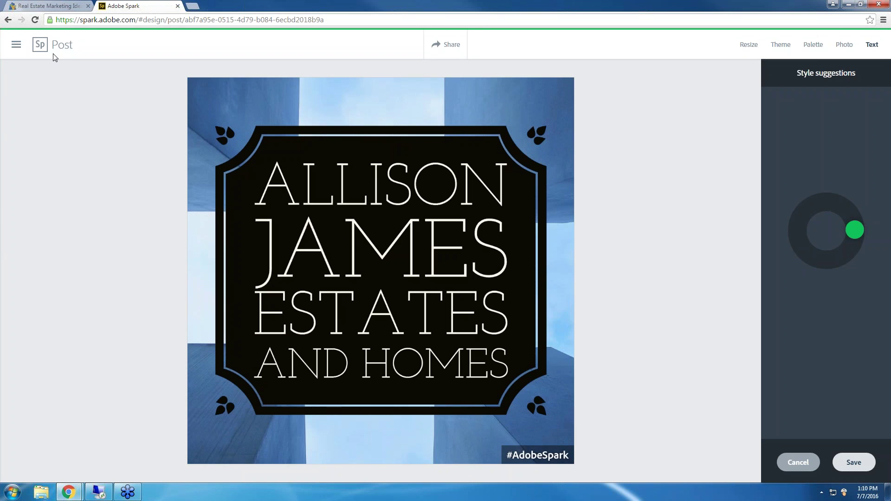
Create a new Spark Page from the navigation menu's + Page option
click(21, 49)
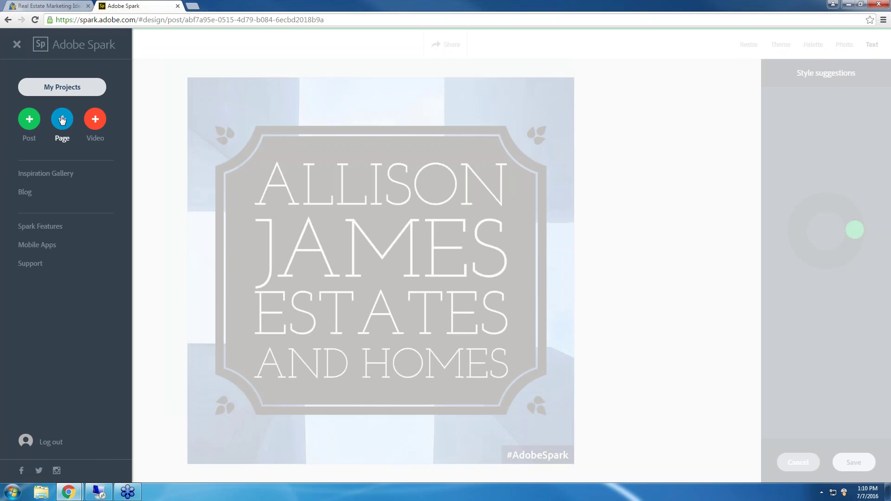
click(14, 48)
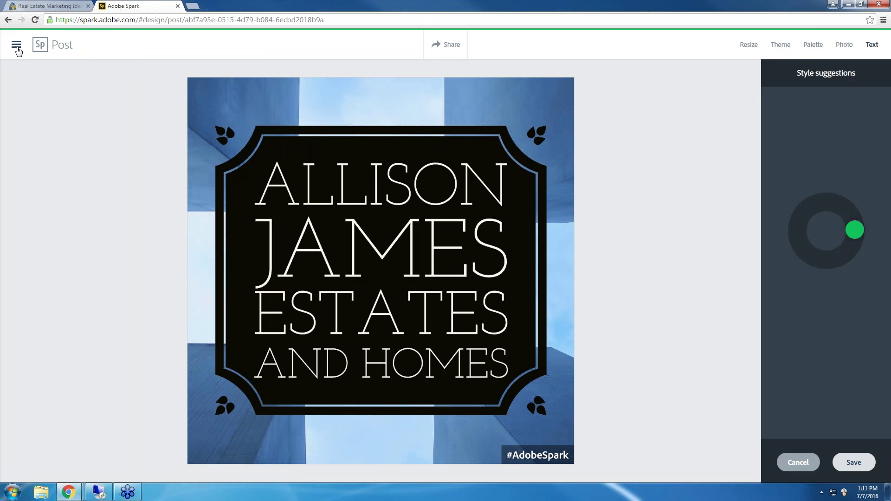
click(17, 46)
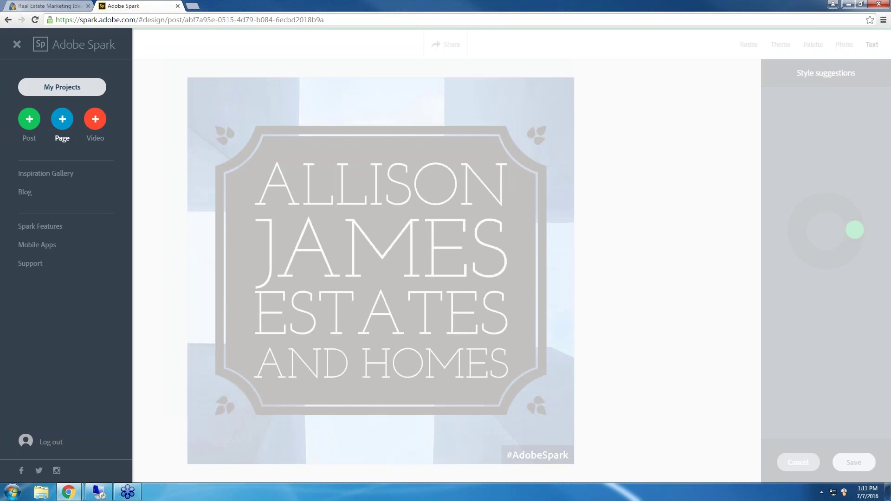
click(62, 118)
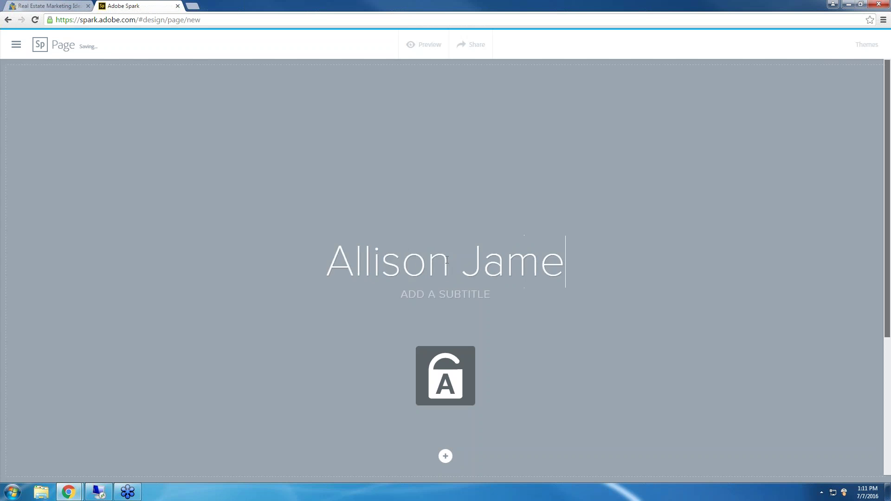
Title the page 'Allison James Estates and Homes' and add a content block below the header
text(ates adn Ho)
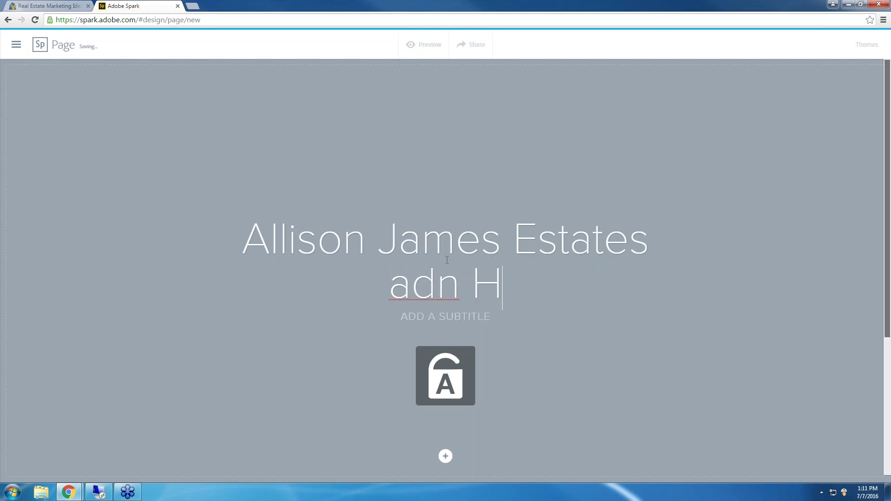
key(BackSpace)
key(BackSpace)
key(BackSpace)
key(BackSpace)
key(BackSpace)
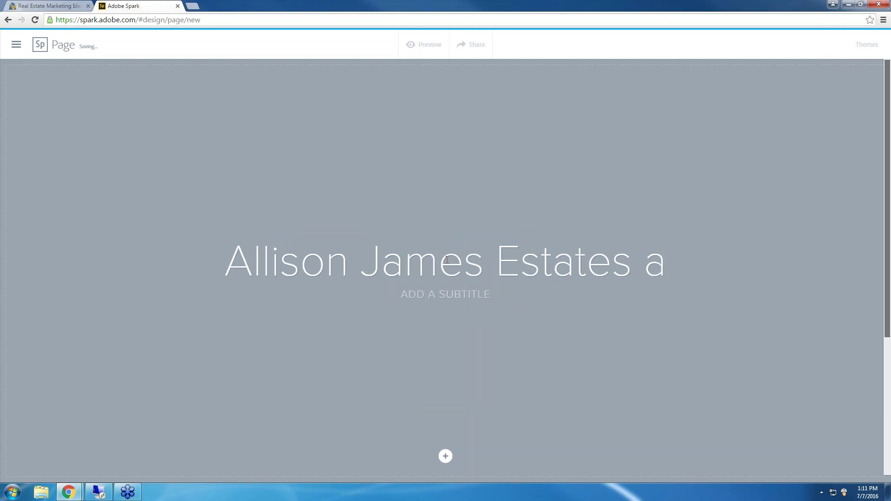
text(nd Homes)
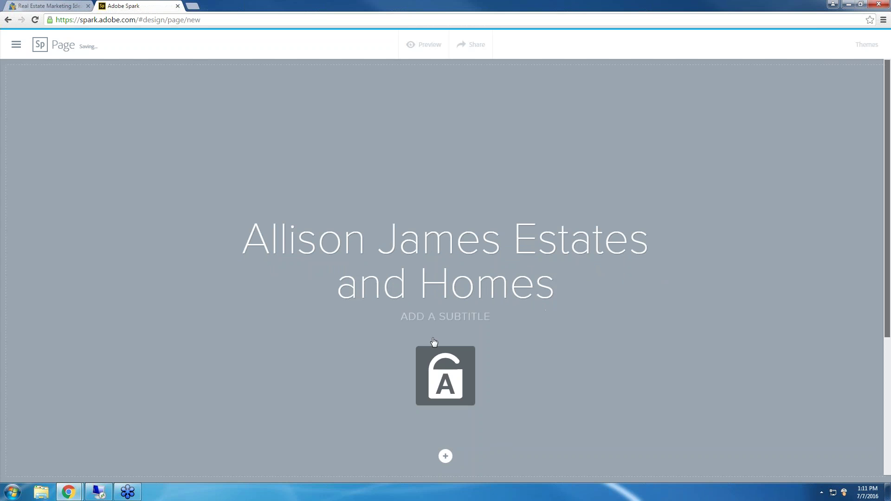
click(445, 457)
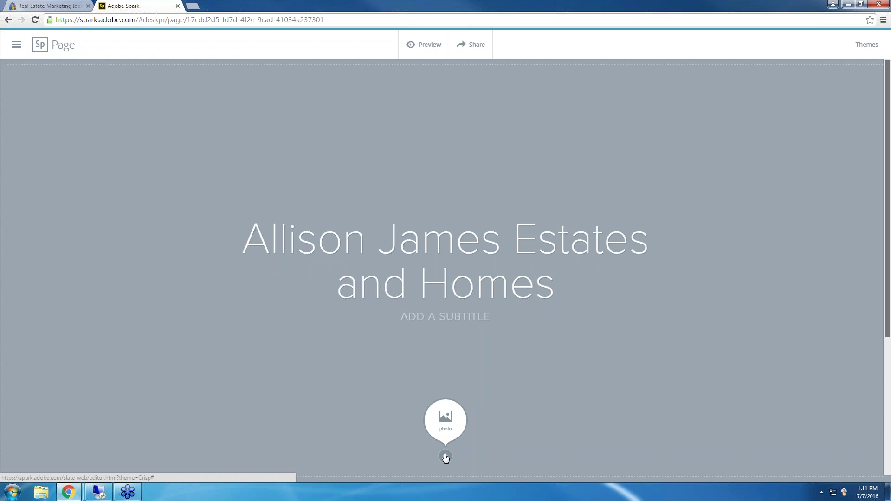
click(446, 418)
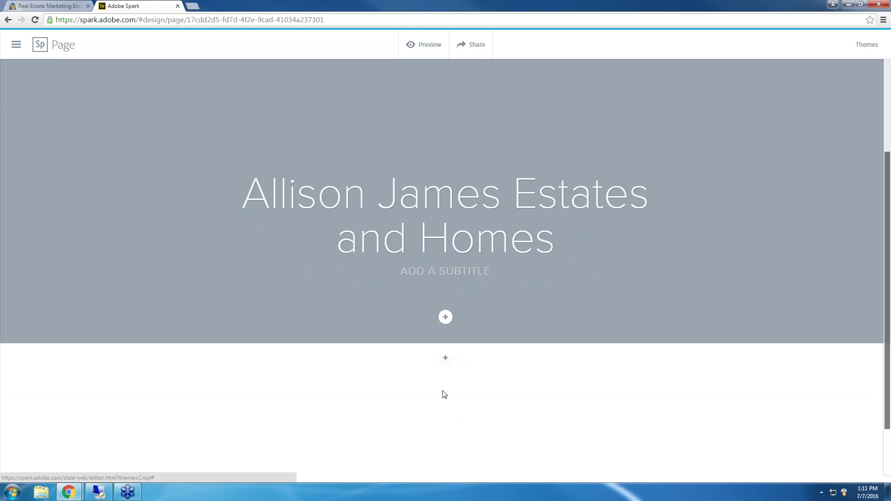
click(445, 358)
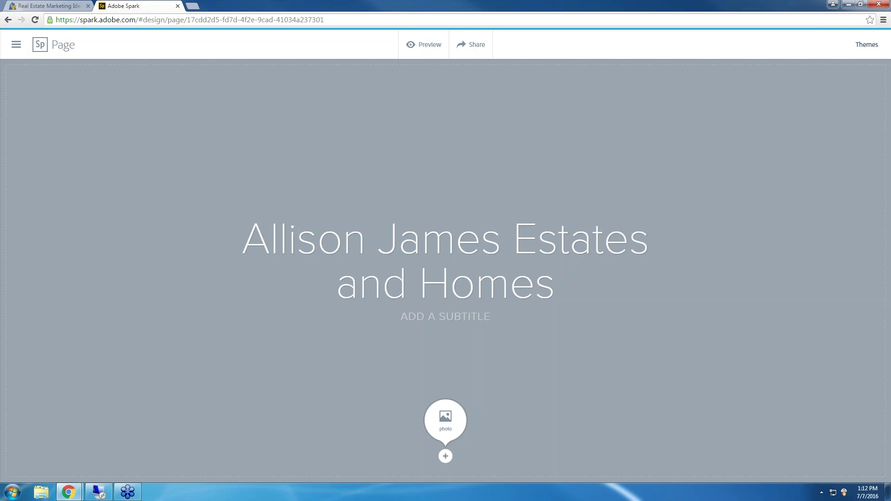
Browse the page themes list, then switch to the AJI University website tab
click(868, 44)
scroll(852, 177, down, 10)
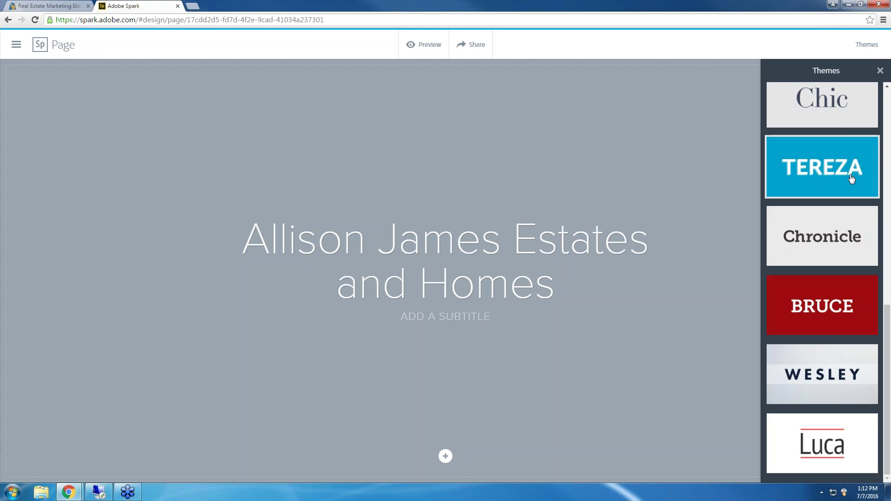
scroll(852, 177, up, 10)
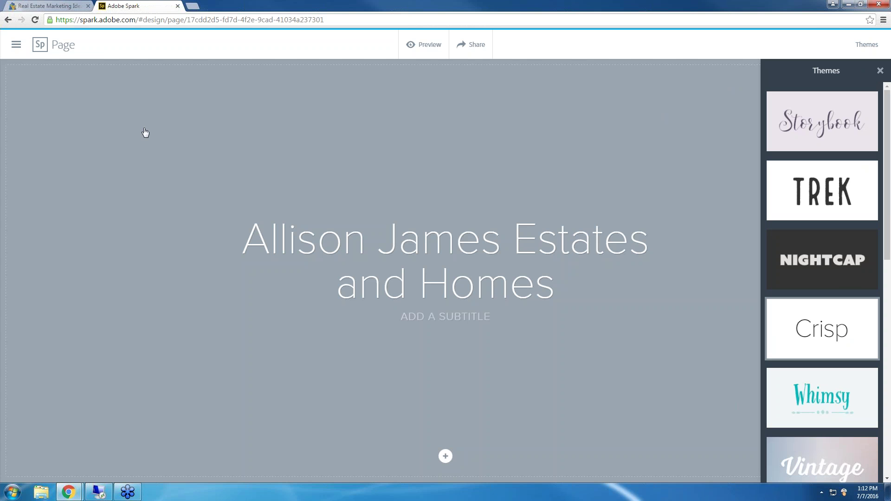
click(49, 5)
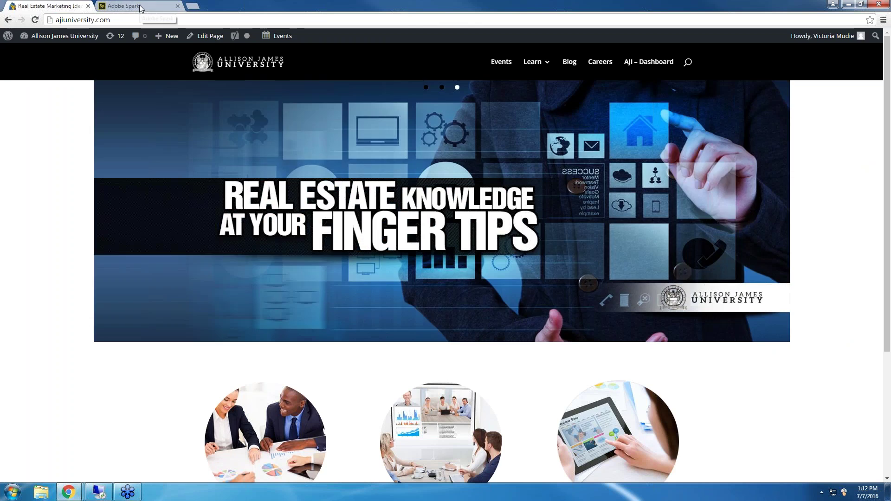
Go back to the Adobe Spark Page editor tab
click(141, 8)
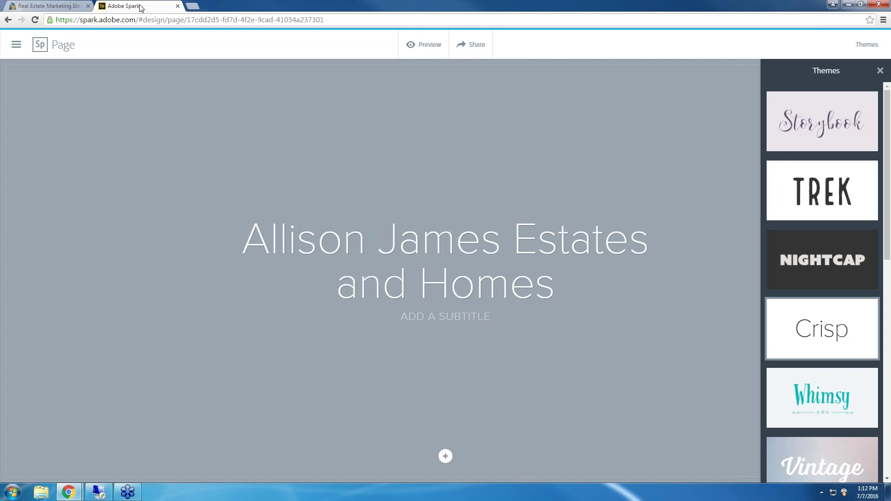